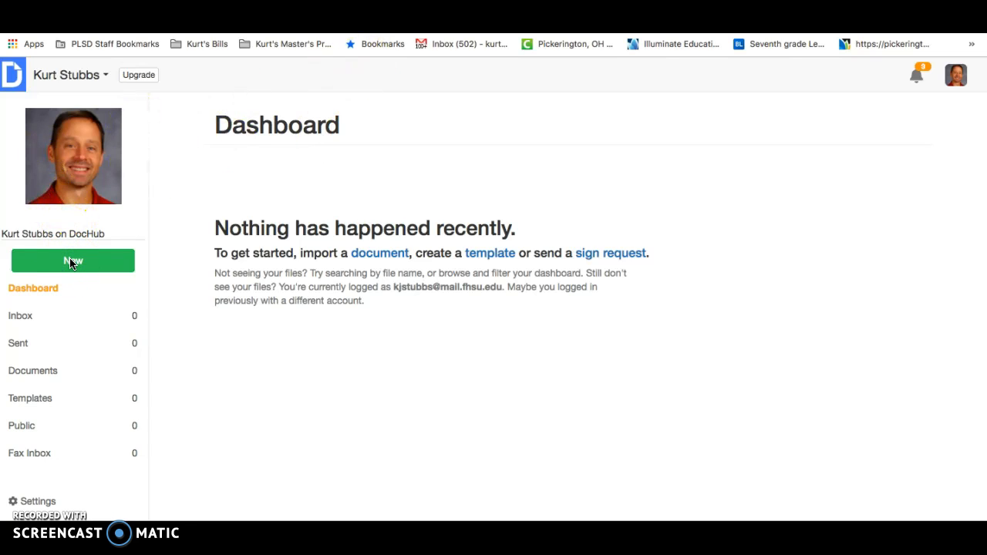
Step: Create a new document by importing "Unit 6 Statistics Unit Study Guide (1).pdf" from the computer's Desktop
click(71, 262)
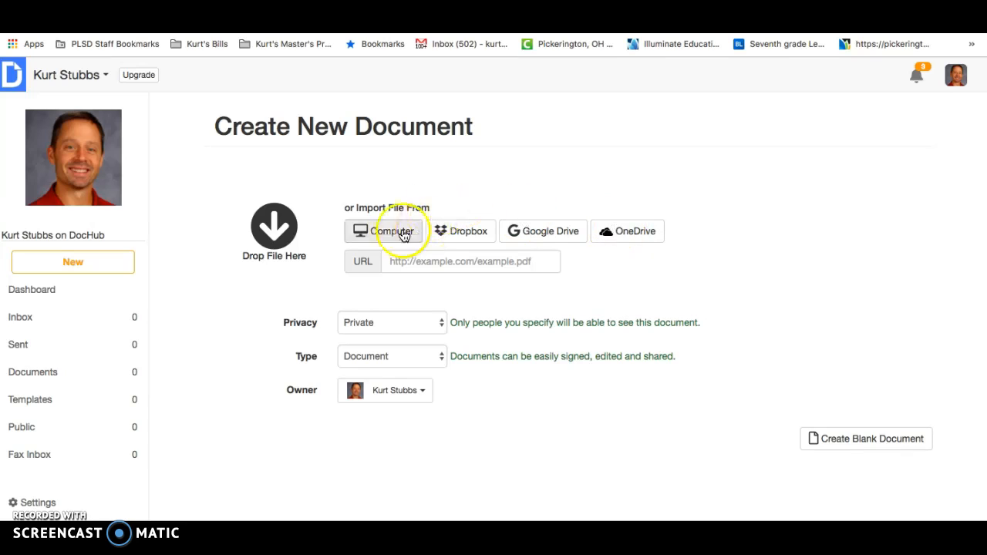
click(392, 236)
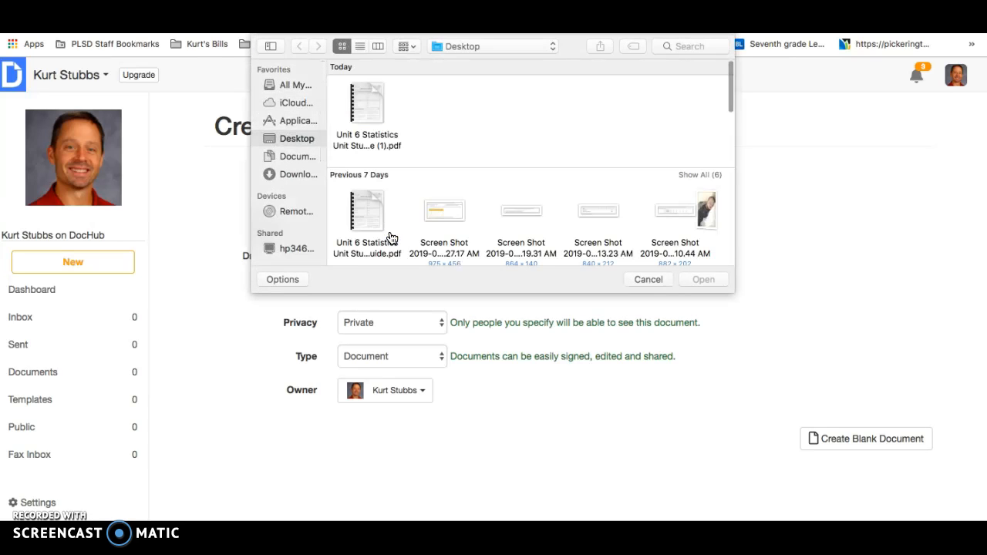
click(370, 98)
double_click(370, 98)
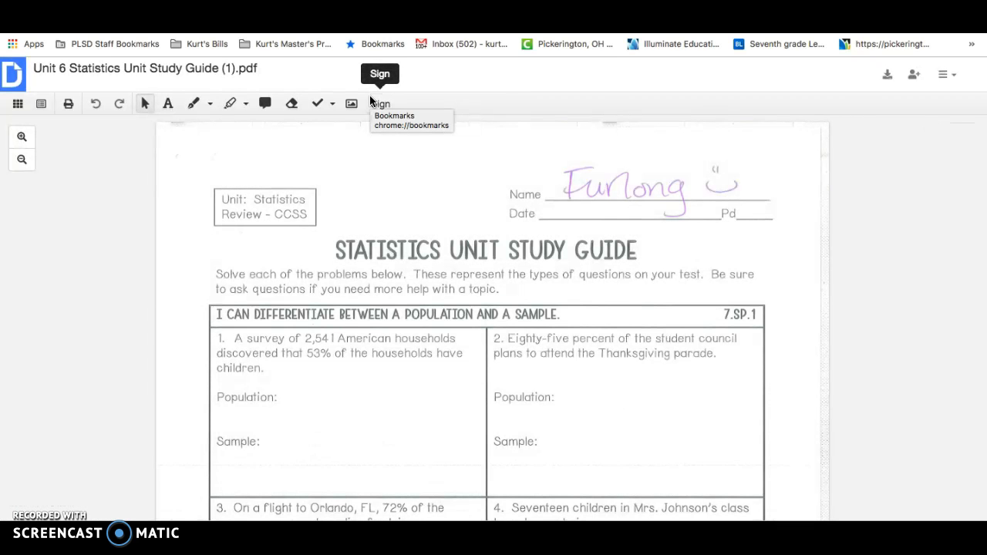
Step: Look through the first page of the study guide, from the Name line to the random sample matching section
scroll(409, 377, down, 3)
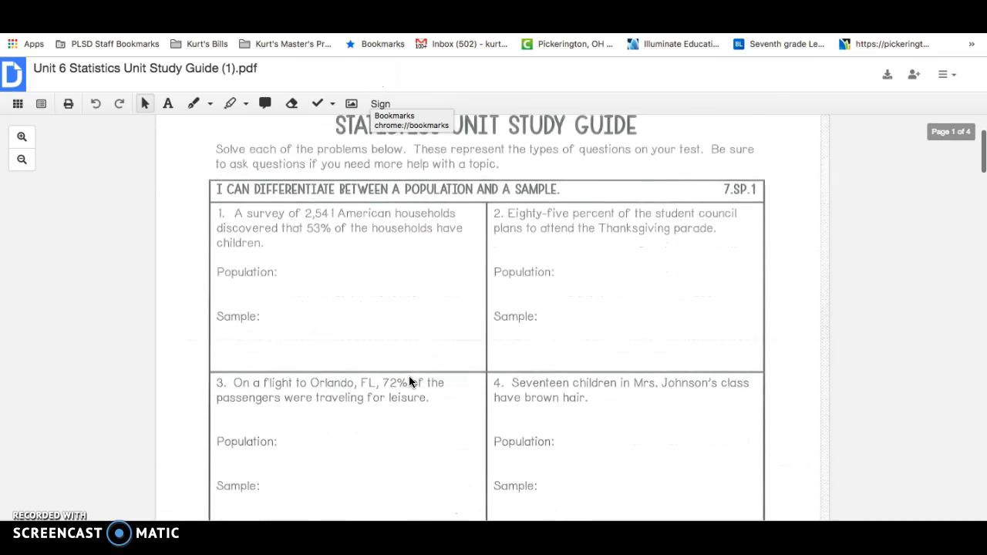
scroll(409, 378, down, 4)
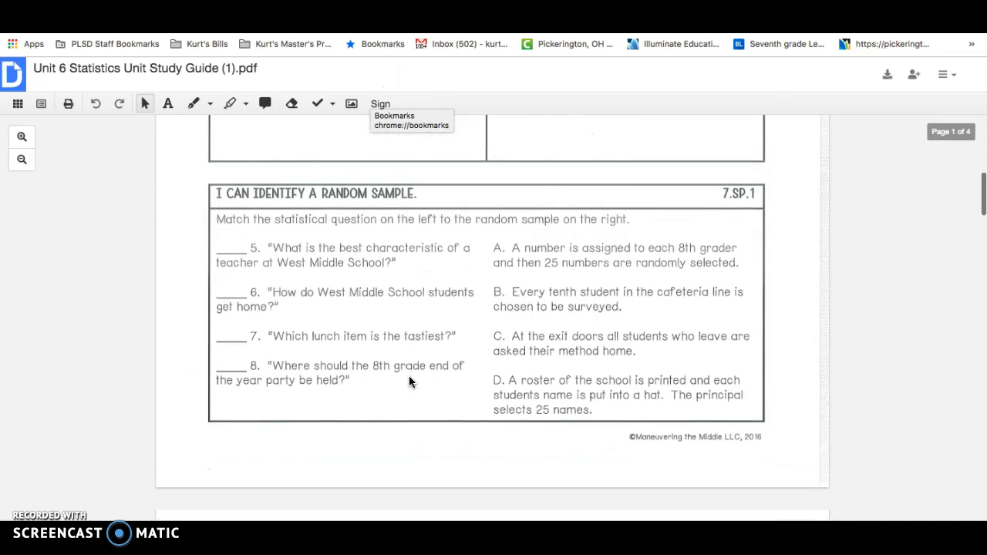
scroll(409, 380, down, 6)
scroll(409, 381, up, 6)
scroll(409, 381, up, 10)
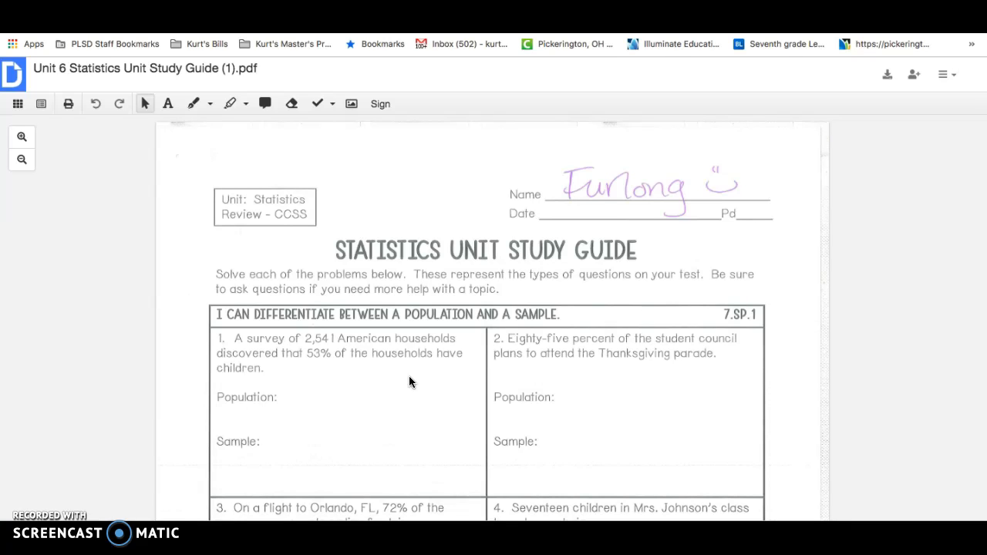
scroll(409, 377, down, 8)
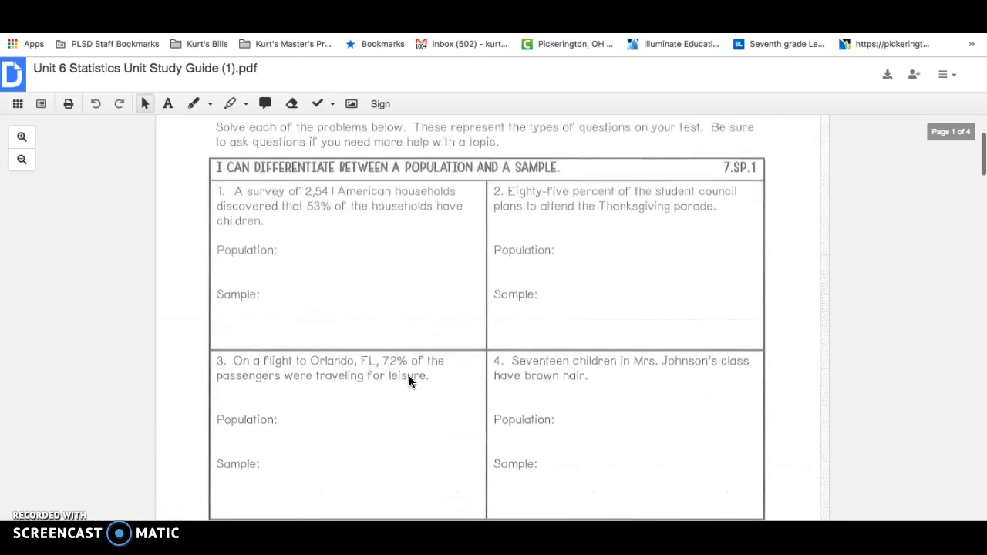
scroll(409, 380, up, 2)
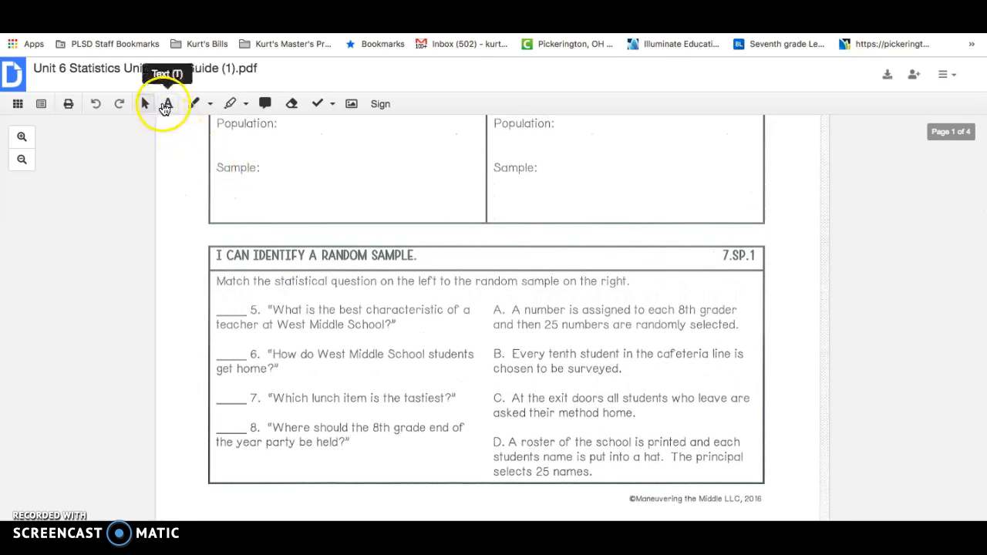
Step: Add text answers on the matching blanks of the random sample section: D for question 5 and C for question 6
click(166, 105)
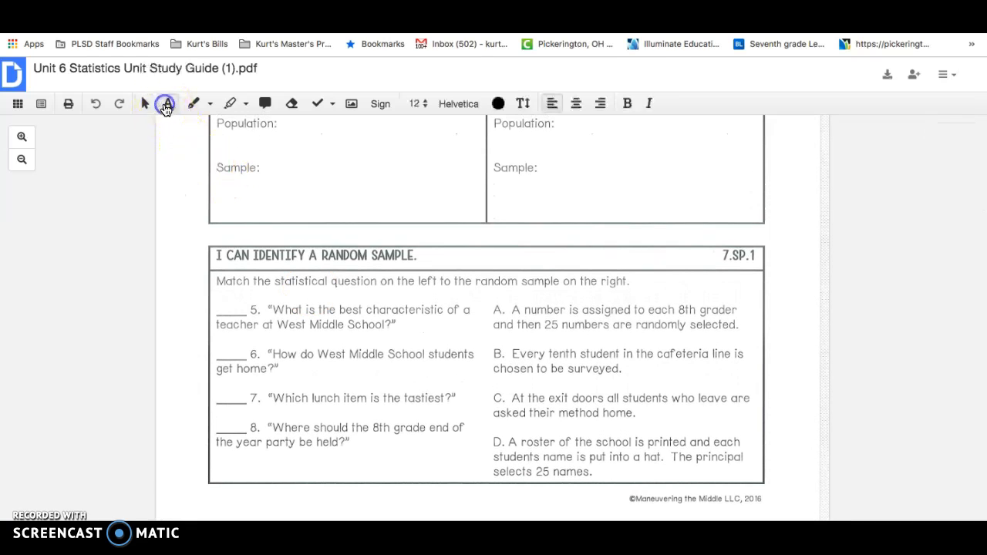
click(224, 307)
click(230, 283)
drag(228, 278, 229, 283)
click(228, 353)
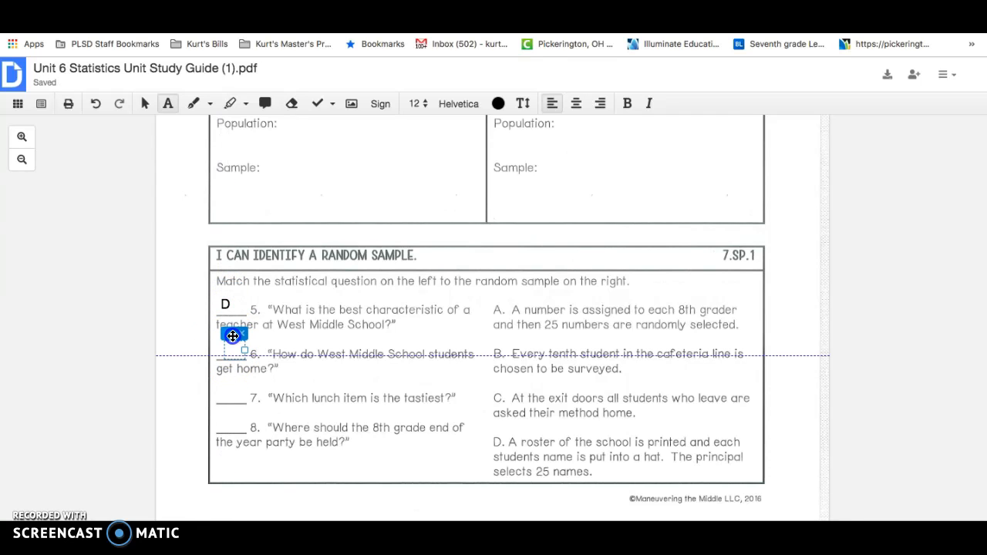
click(233, 335)
click(232, 344)
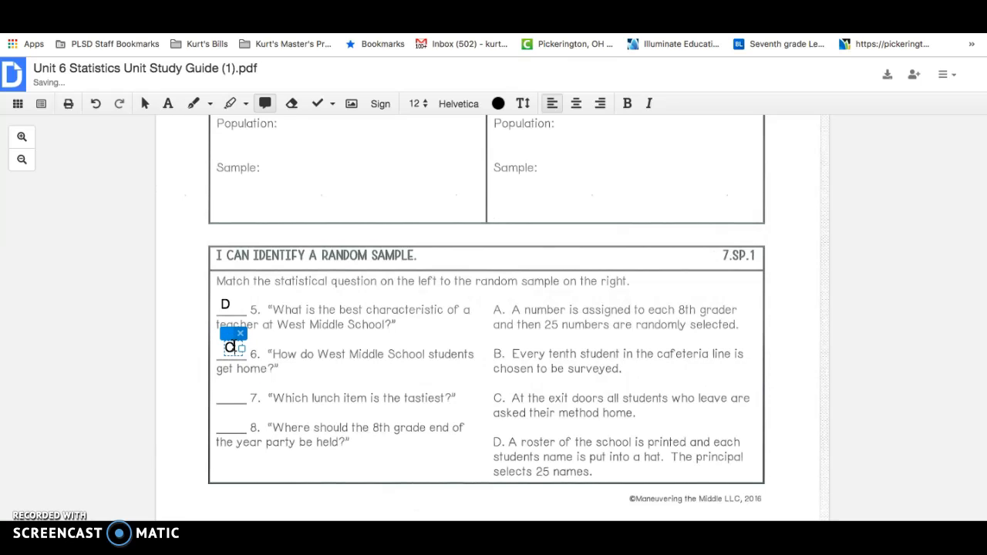
click(227, 399)
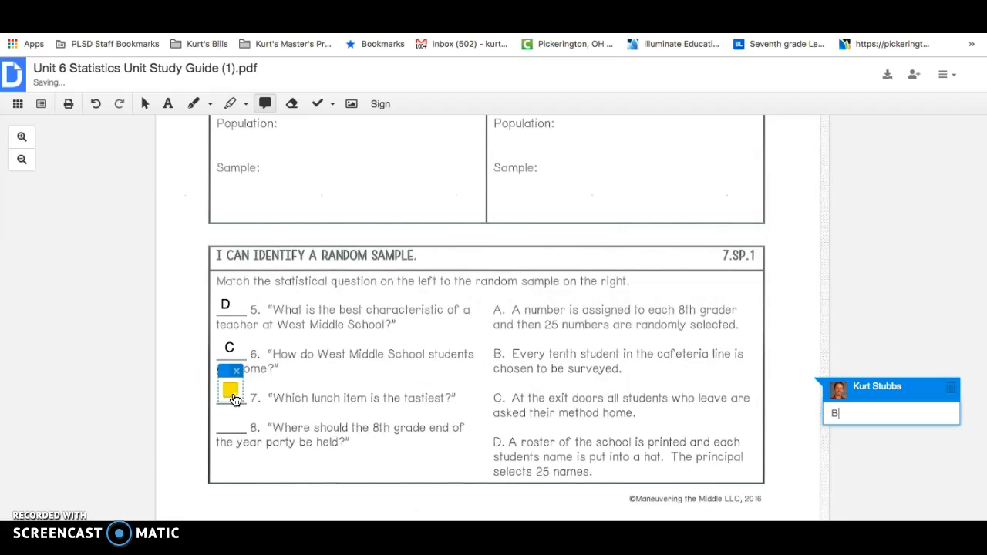
click(238, 365)
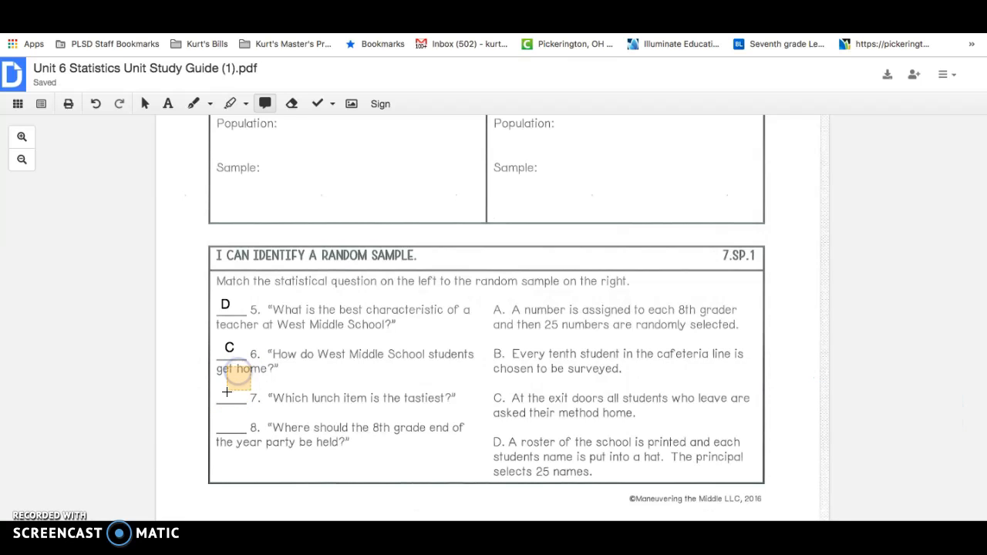
click(221, 397)
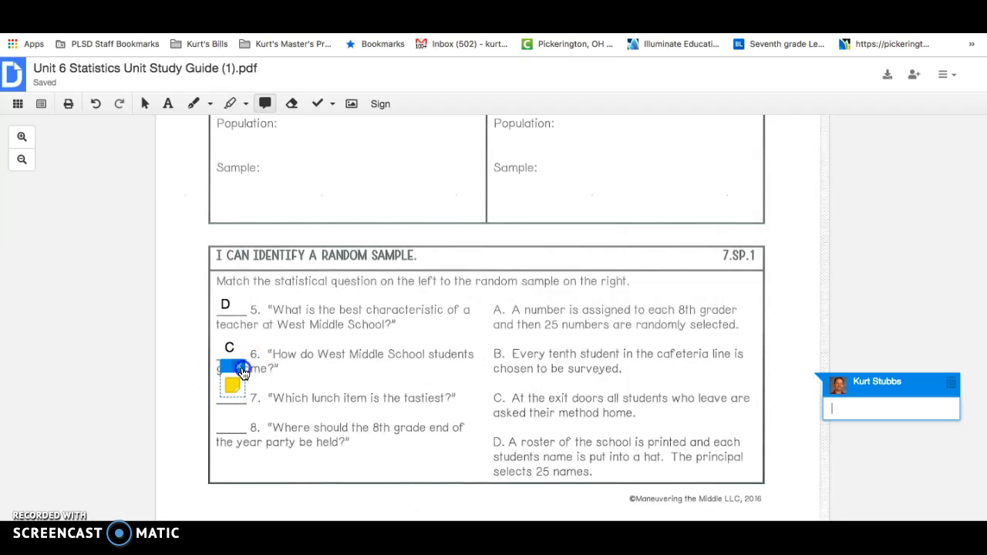
click(242, 372)
Step: Add text answer B on the blank of question 7 and A on the blank of question 8, aligning each with its line
click(168, 103)
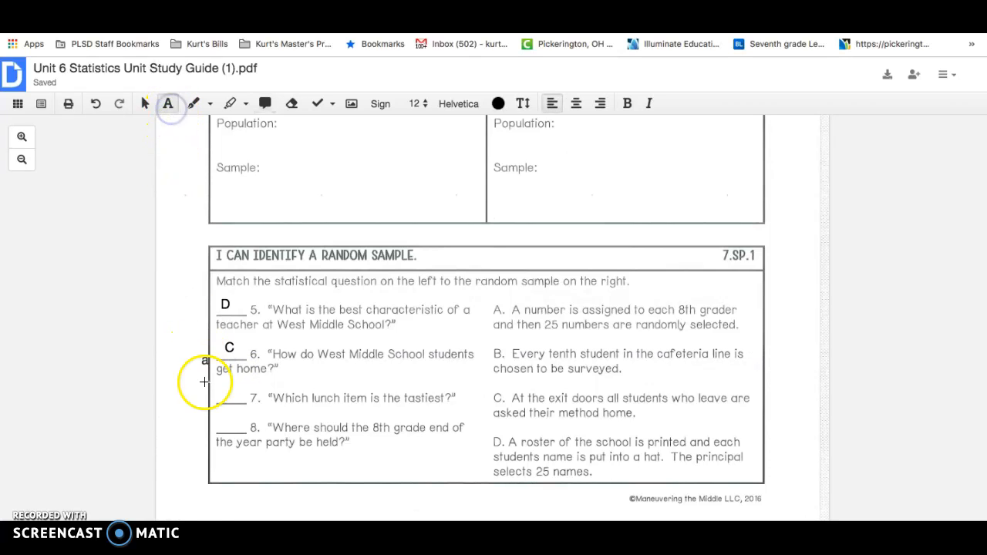
click(225, 398)
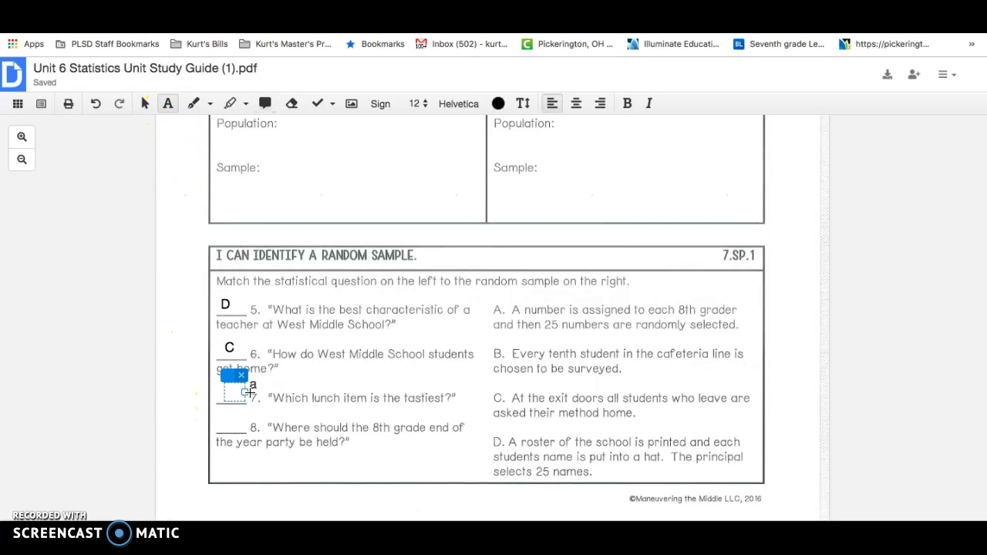
text(B)
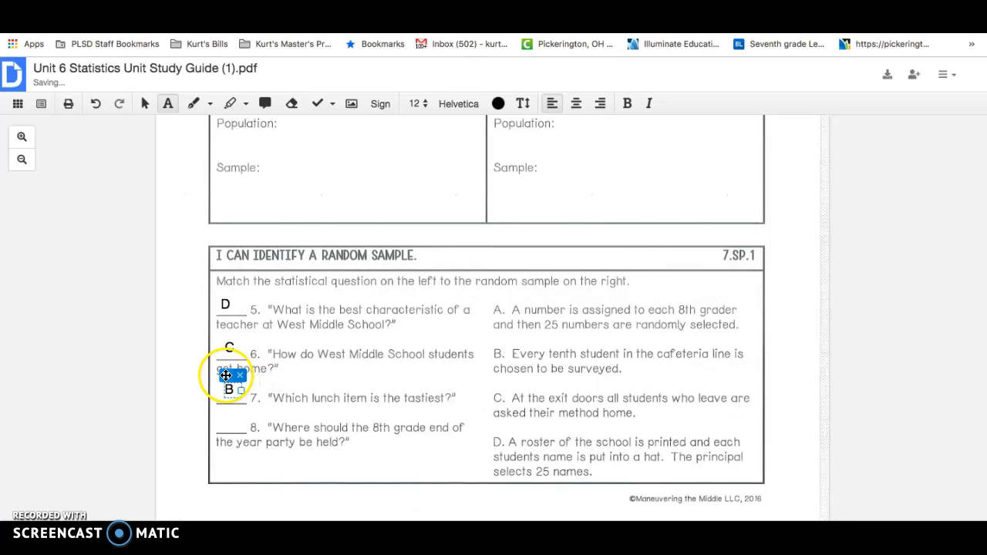
drag(225, 376, 221, 380)
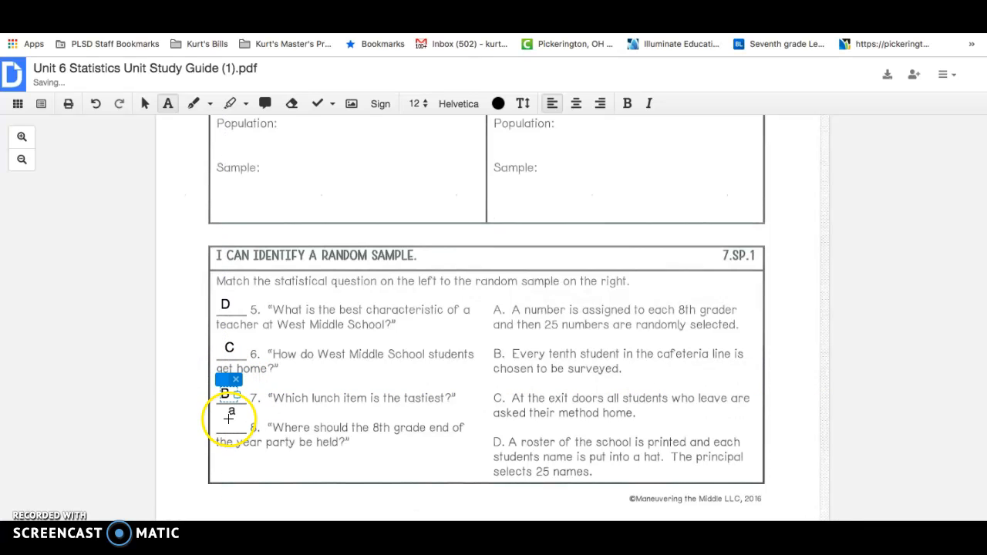
click(224, 427)
text(A)
drag(226, 405, 228, 412)
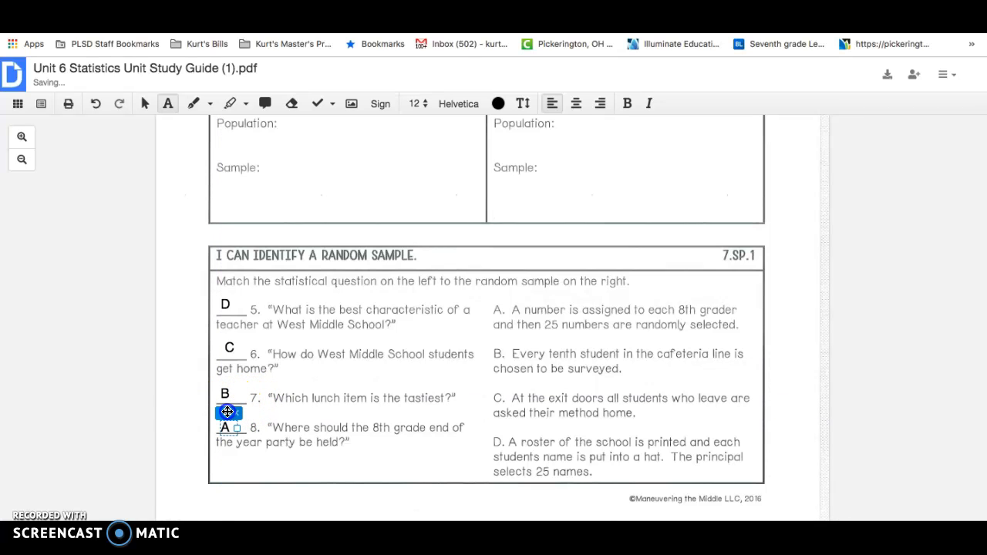
click(848, 371)
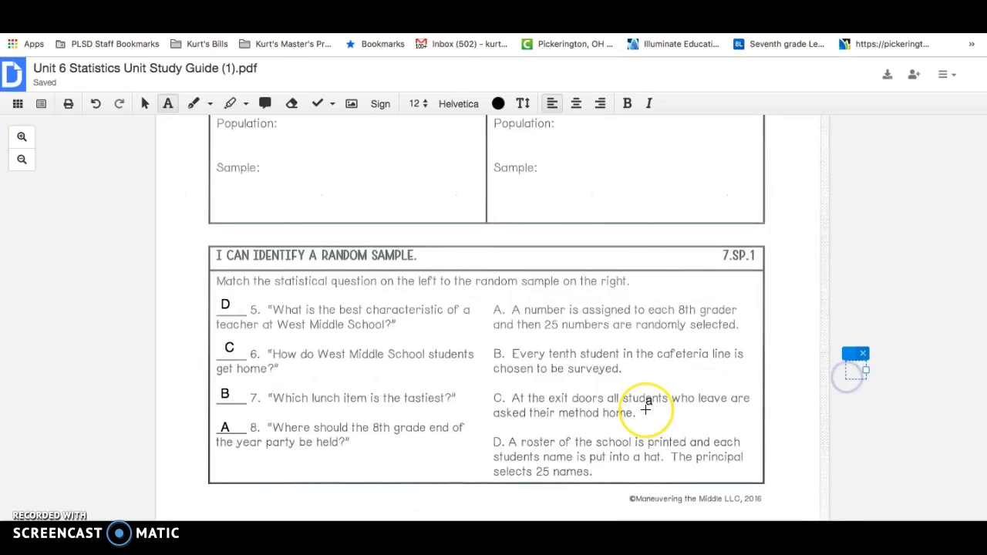
Step: Highlight the problem text of question 9 and change the highlight colour to red
scroll(646, 410, down, 10)
scroll(645, 410, down, 2)
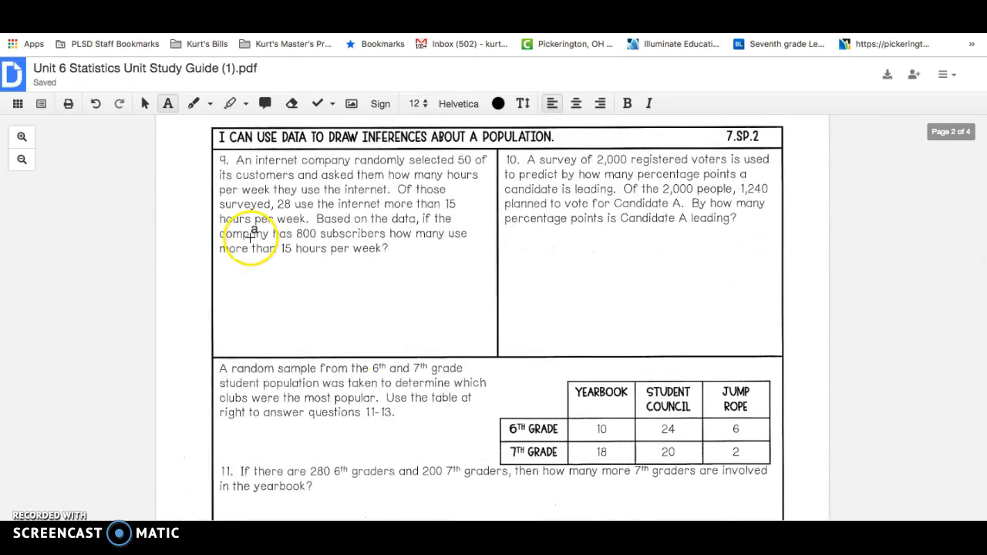
click(209, 107)
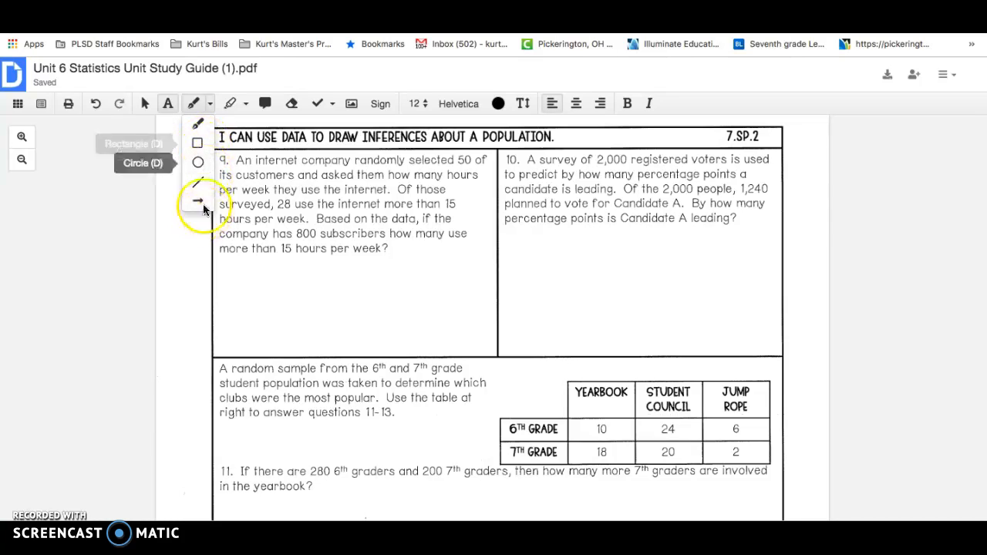
click(246, 104)
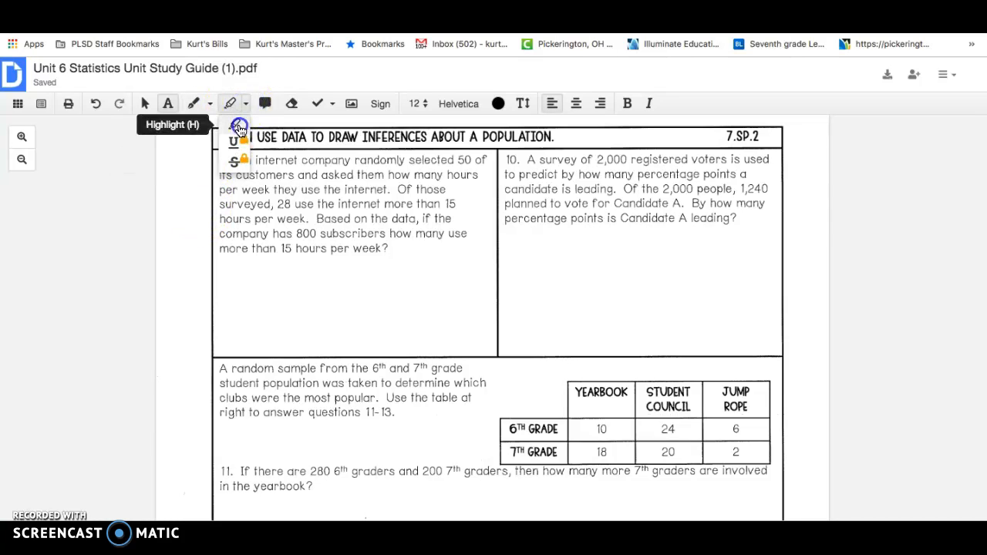
click(239, 127)
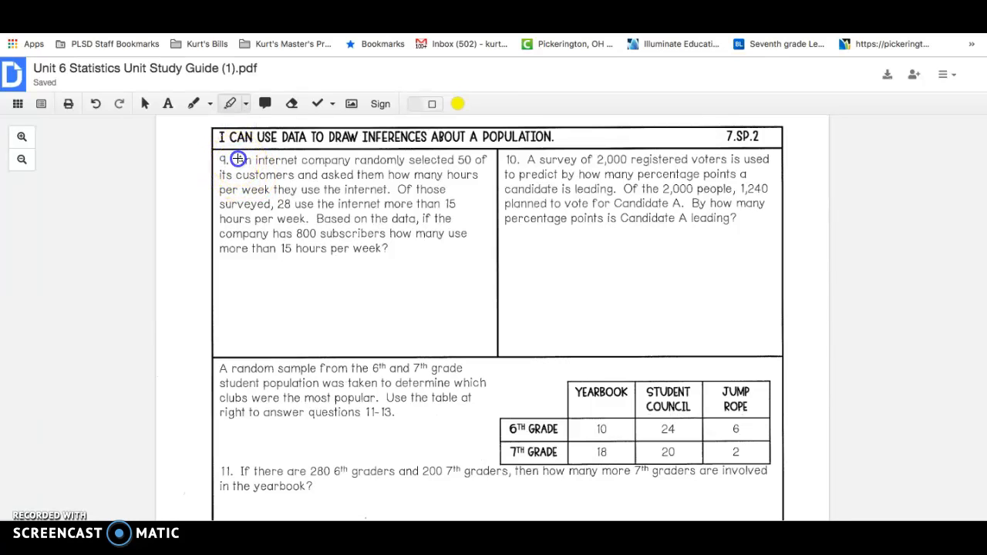
mouse_move(322, 167)
mouse_down()
mouse_move(488, 206)
mouse_move(458, 214)
mouse_move(469, 203)
mouse_move(475, 242)
mouse_up()
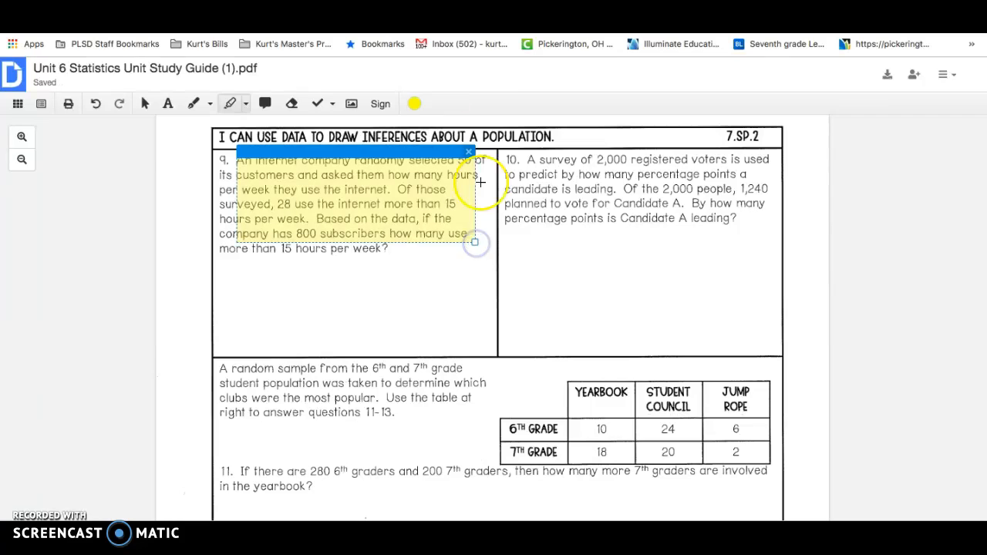
click(418, 105)
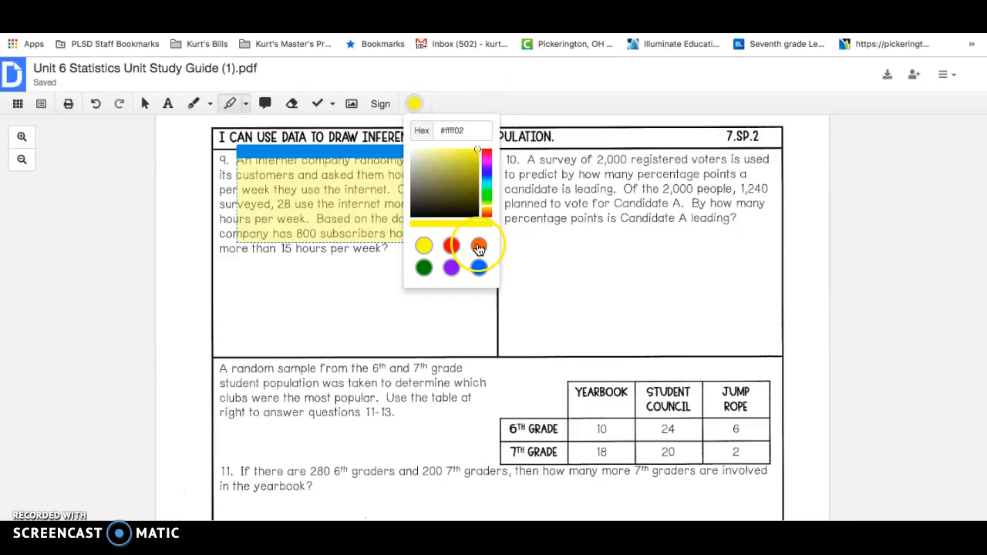
click(454, 247)
click(390, 265)
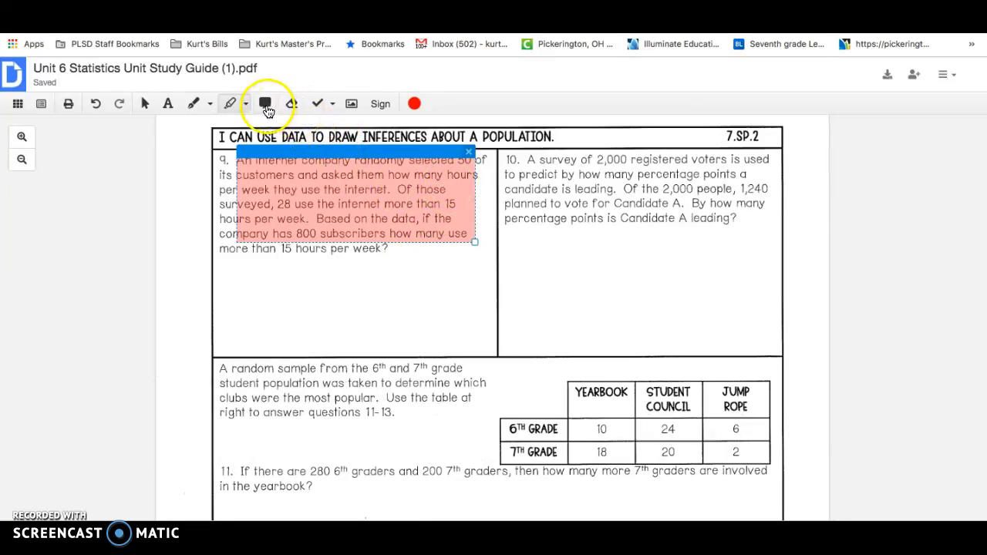
Step: White out the handwritten name on the Name line at the head of the first page
click(265, 106)
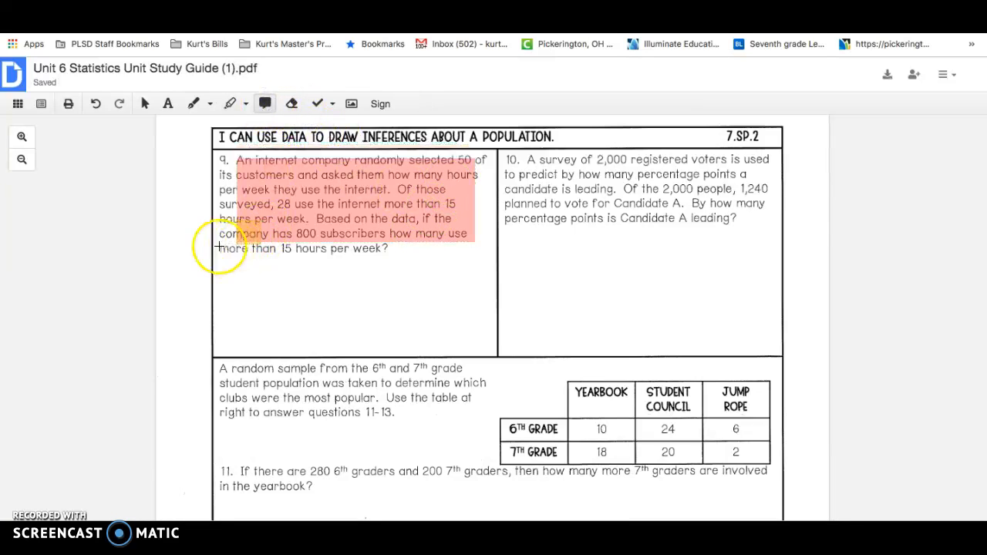
click(300, 112)
scroll(419, 172, up, 15)
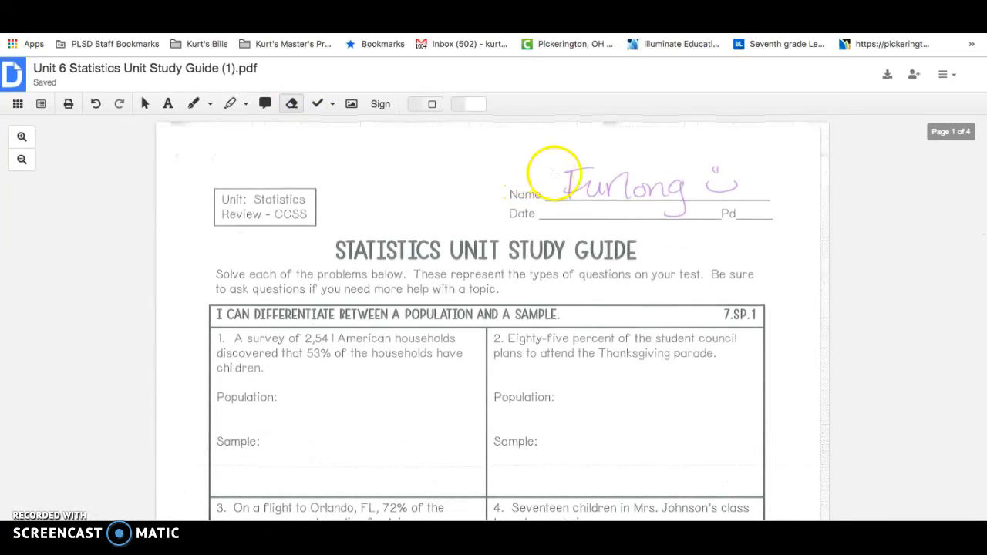
drag(592, 161, 760, 203)
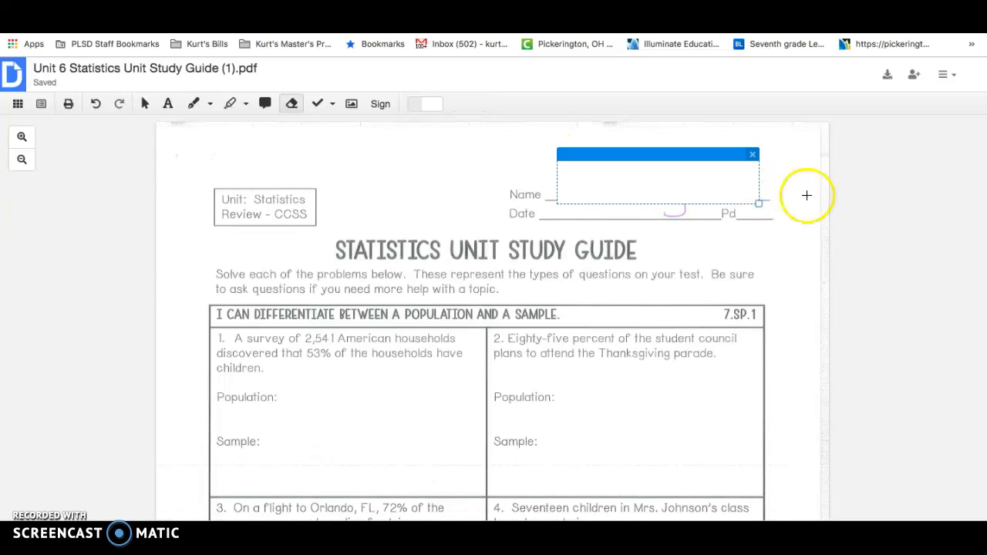
click(145, 104)
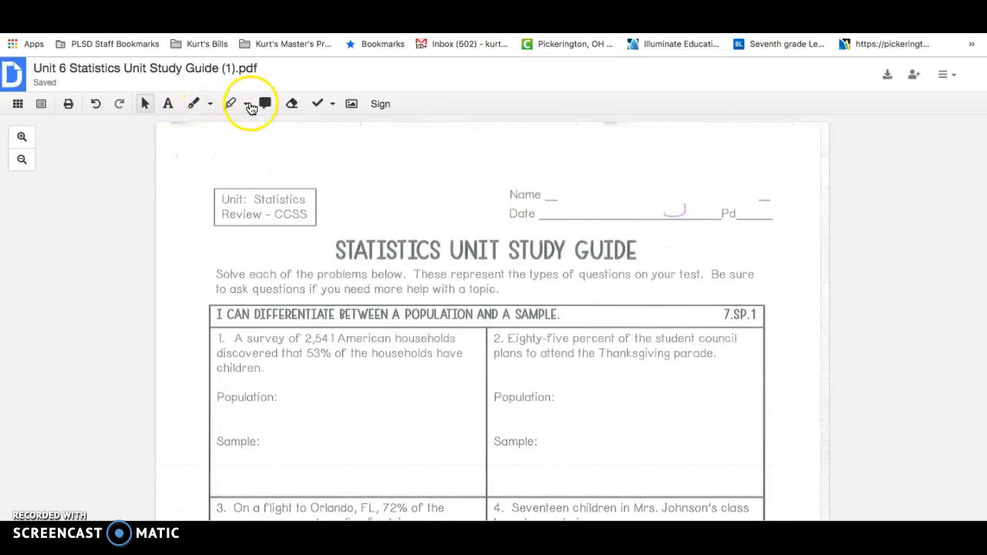
Step: Draw a straight black line of thickness 1 along the Name field to replace the covered blank
click(248, 105)
click(209, 104)
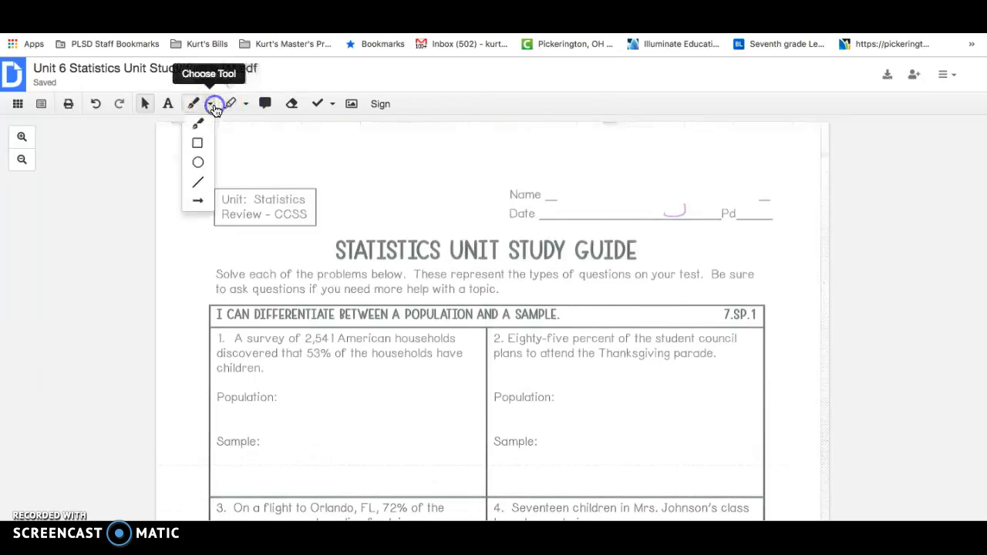
click(199, 182)
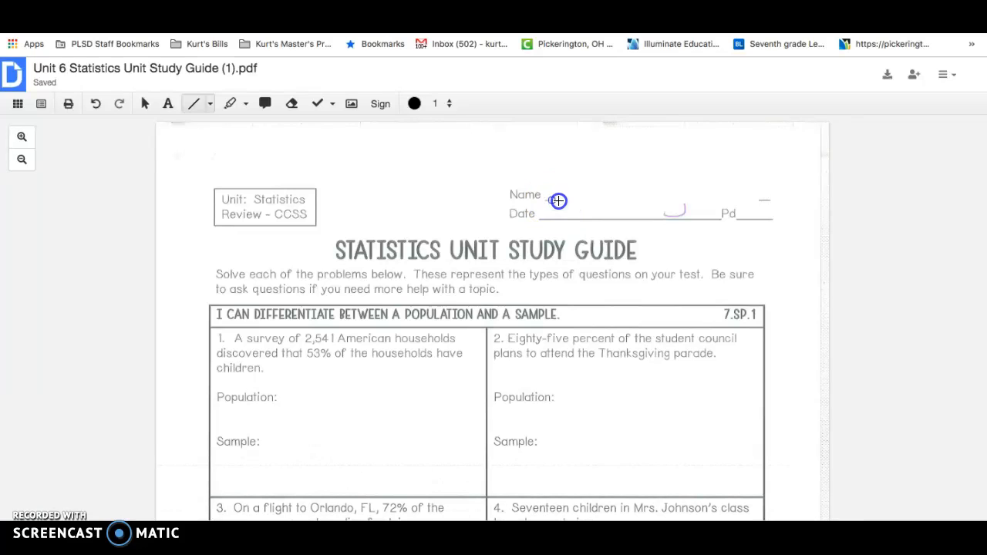
drag(694, 198, 774, 200)
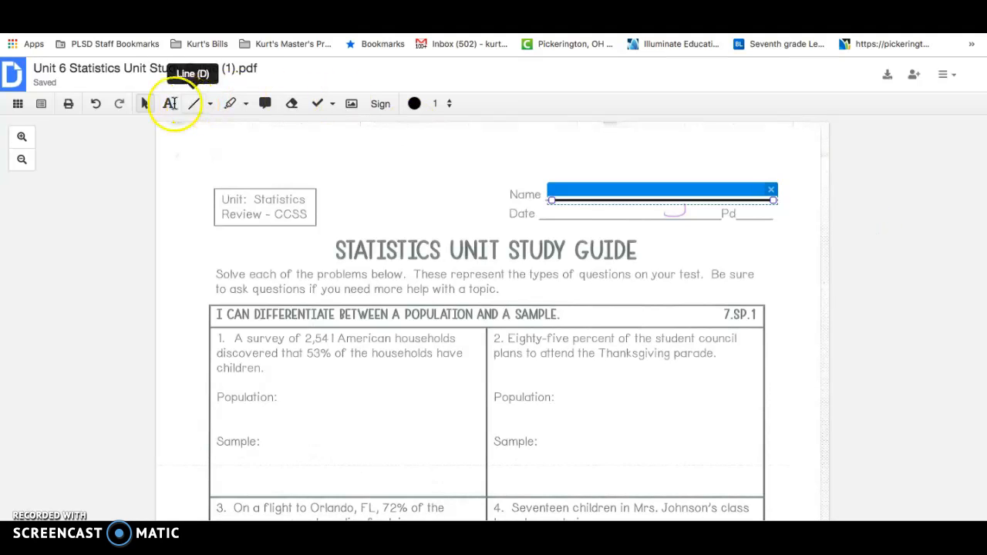
click(916, 274)
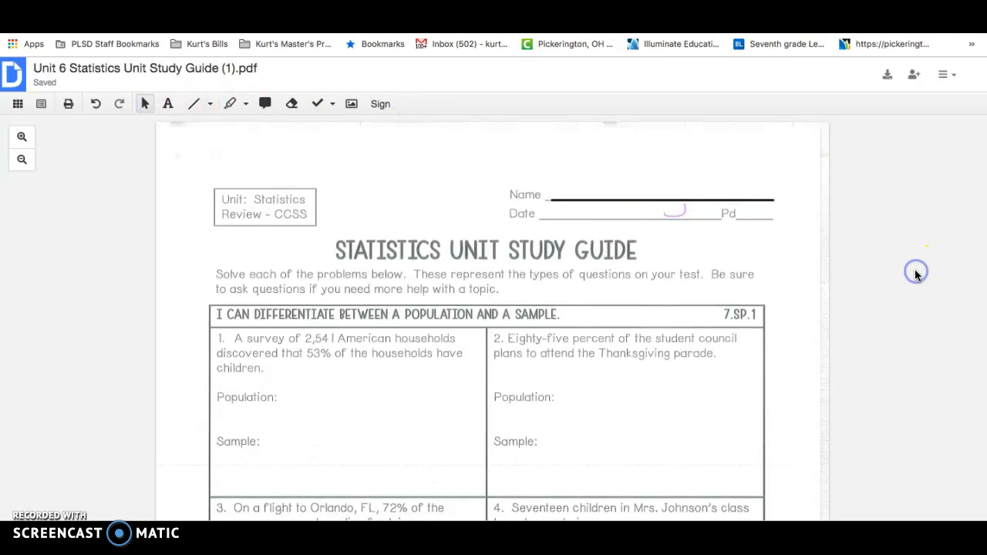
Step: Draw a horizontal black line of thickness 1 across the question 21 box as the dot plot's number line
scroll(651, 287, down, 10)
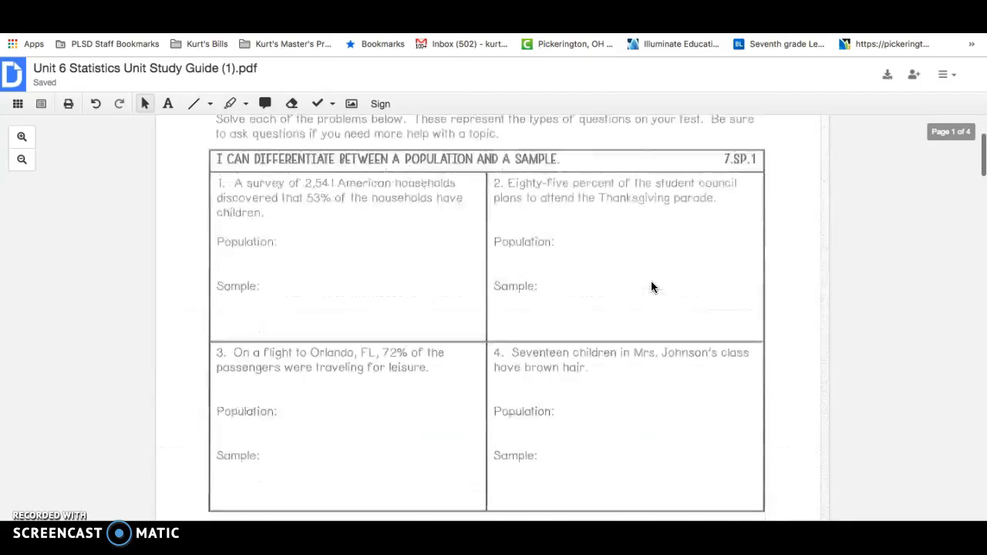
scroll(652, 286, down, 15)
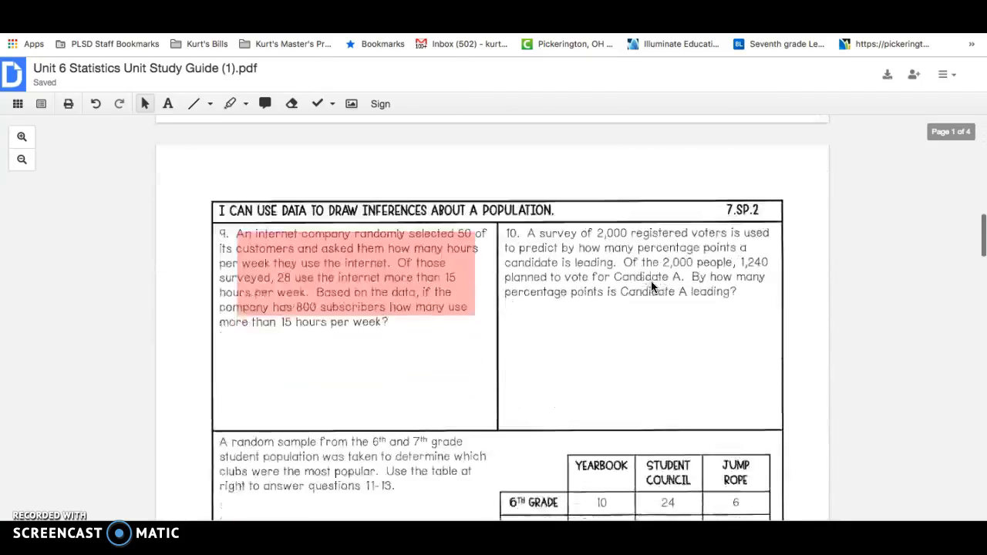
scroll(652, 287, down, 9)
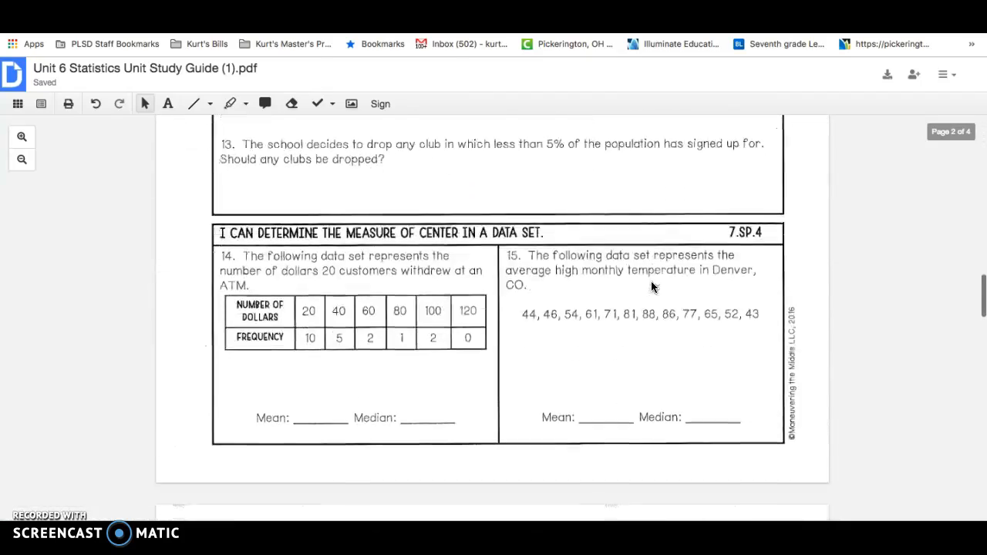
scroll(652, 286, down, 3)
scroll(652, 287, up, 7)
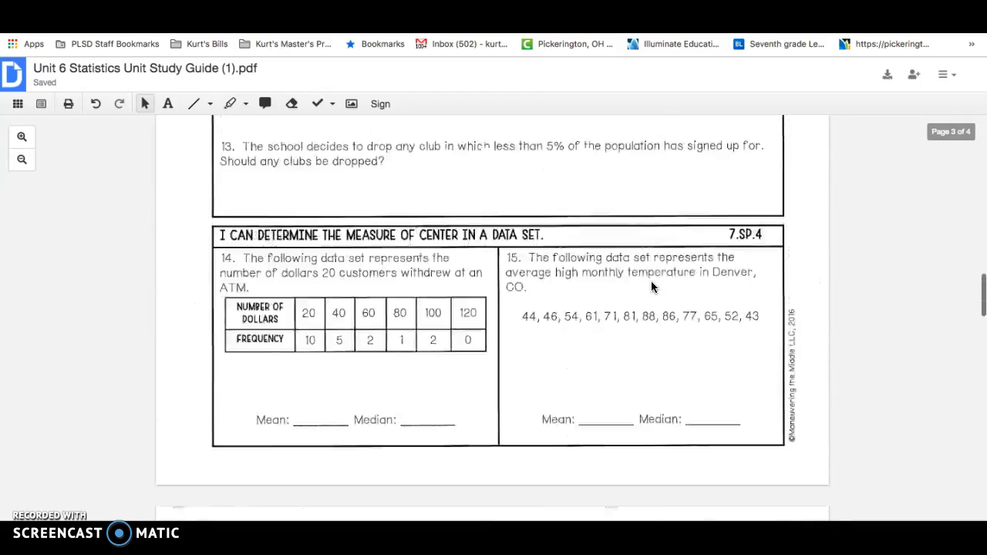
scroll(652, 287, down, 12)
scroll(652, 287, down, 14)
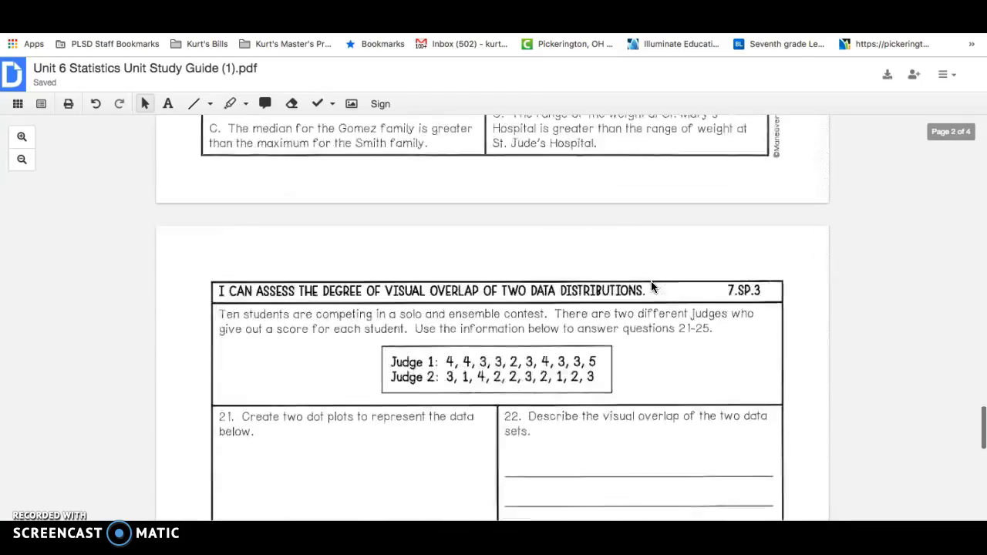
click(326, 297)
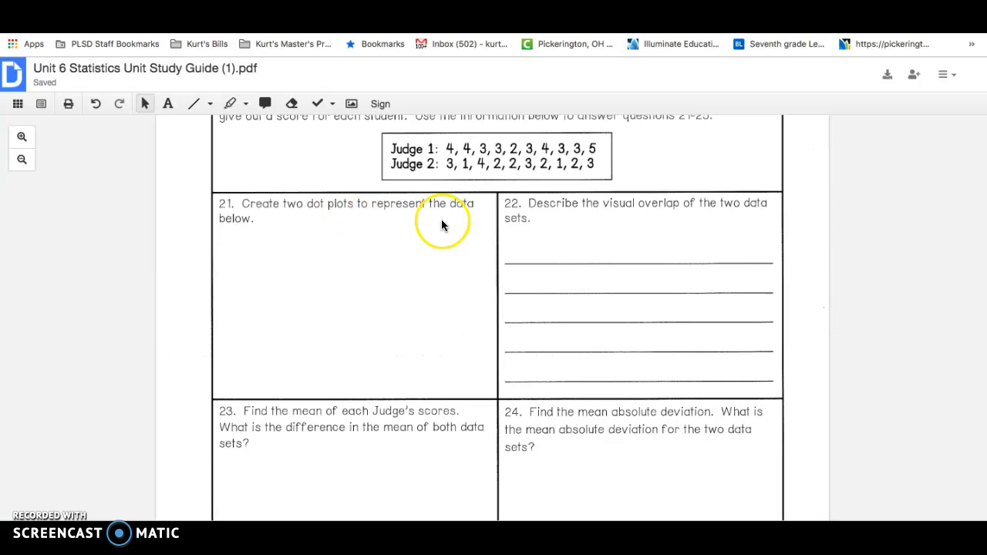
click(194, 103)
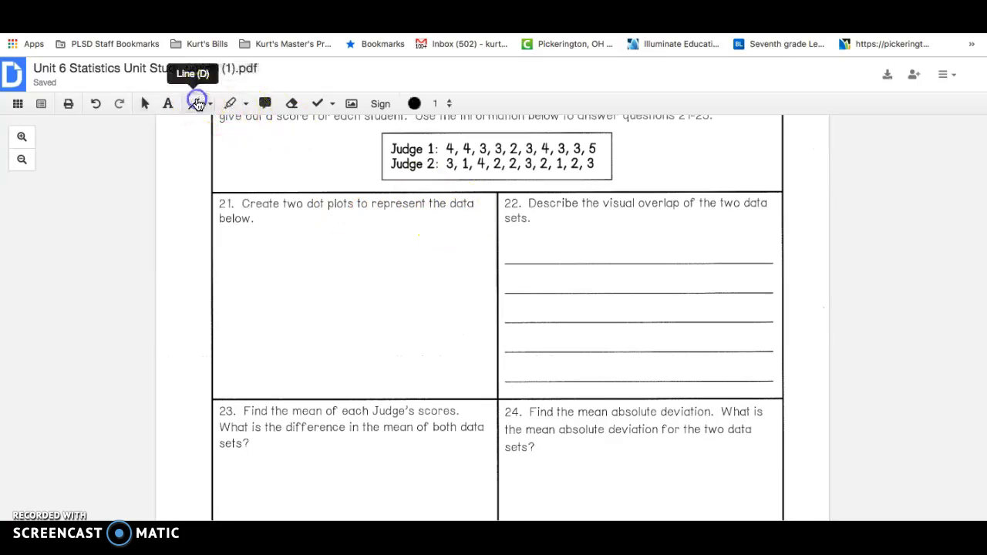
drag(309, 277, 490, 272)
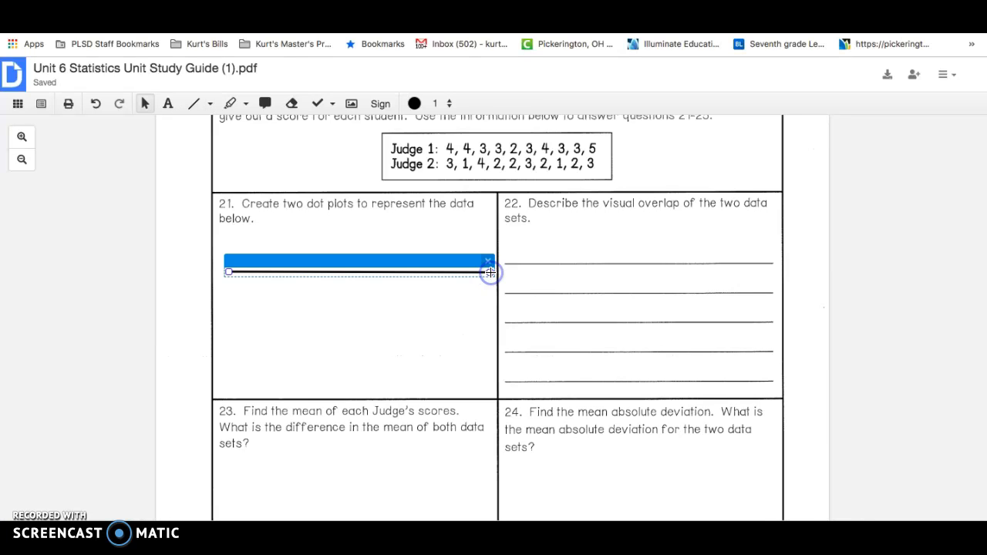
Step: Draw three short vertical tick marks, spaced roughly evenly, across the number line in question 21
click(193, 103)
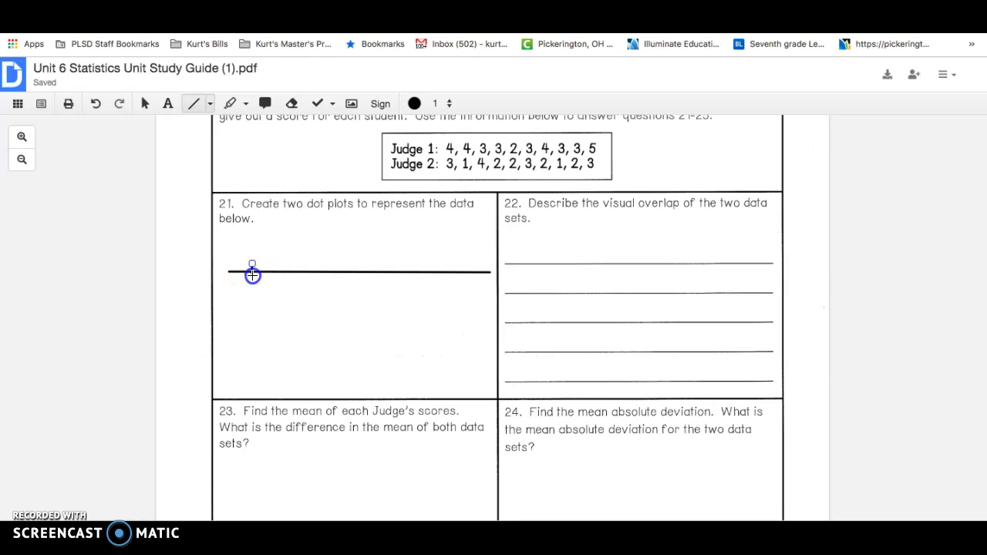
drag(252, 284, 252, 284)
click(193, 104)
drag(314, 292, 315, 292)
click(192, 102)
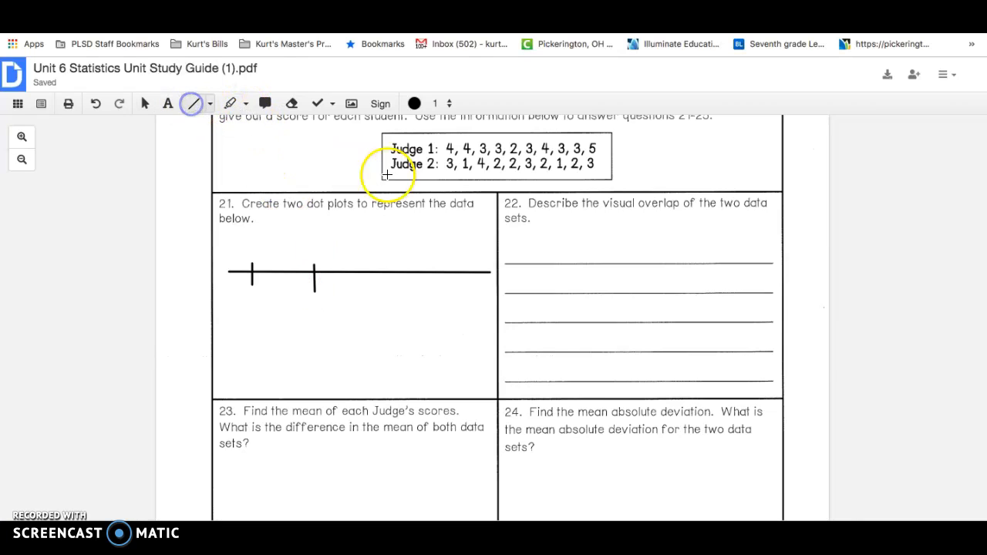
drag(373, 284, 372, 290)
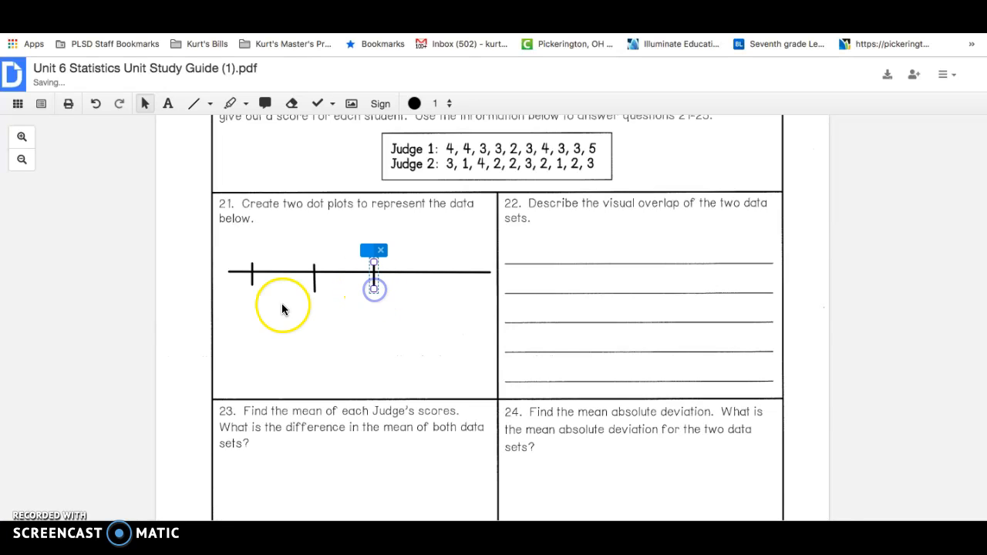
Step: Add the text labels 2, 3 and 4 in 12-point Helvetica below the three tick marks of the number line
click(168, 103)
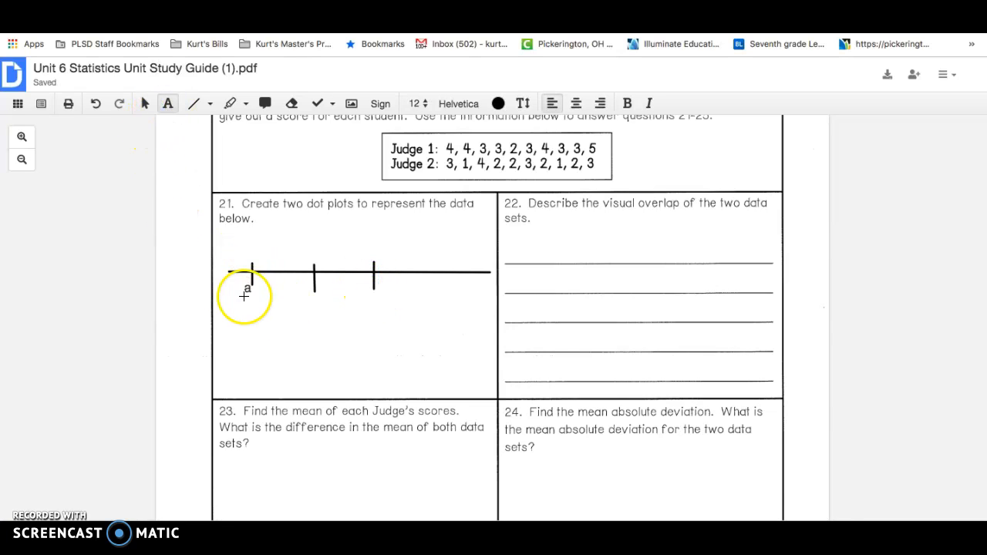
text(2)
click(314, 293)
text(3)
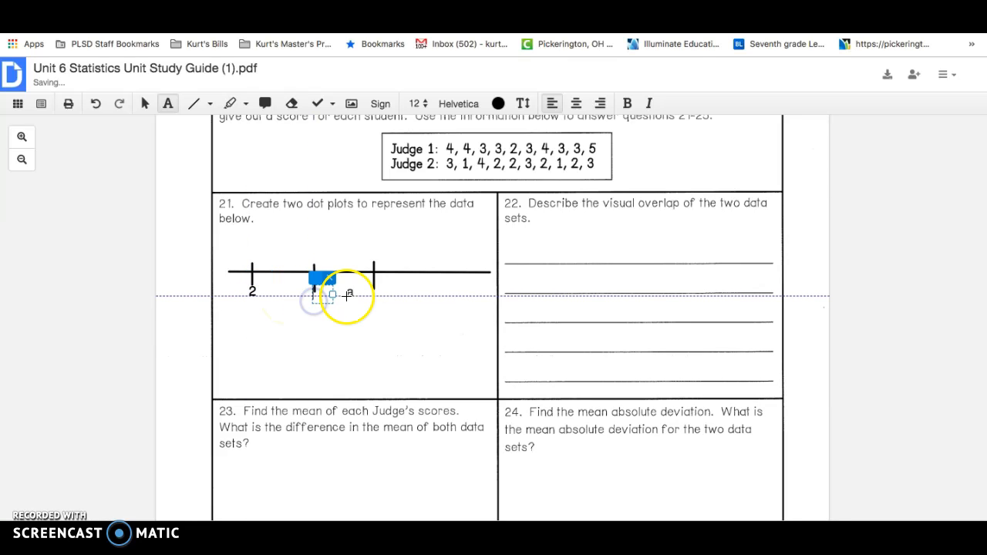
click(372, 295)
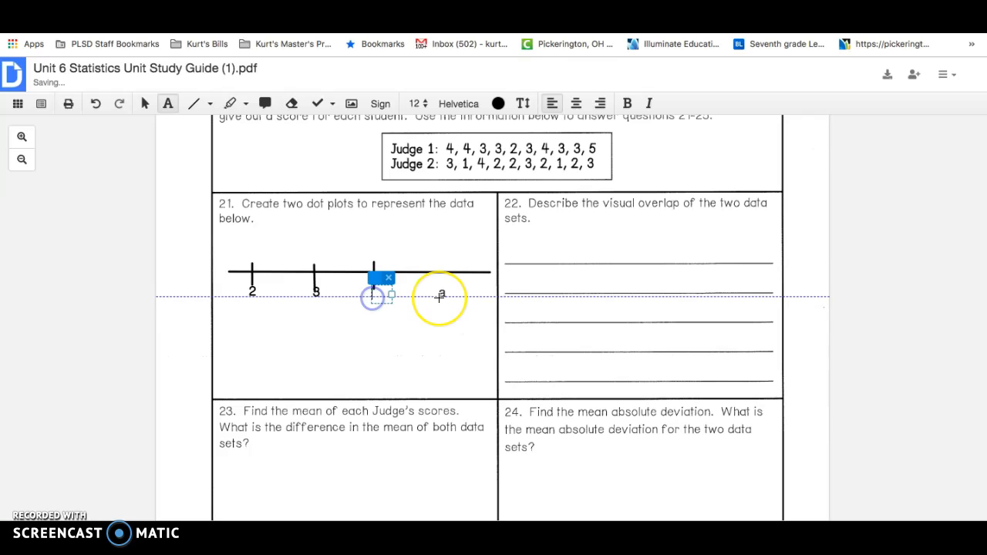
text(4)
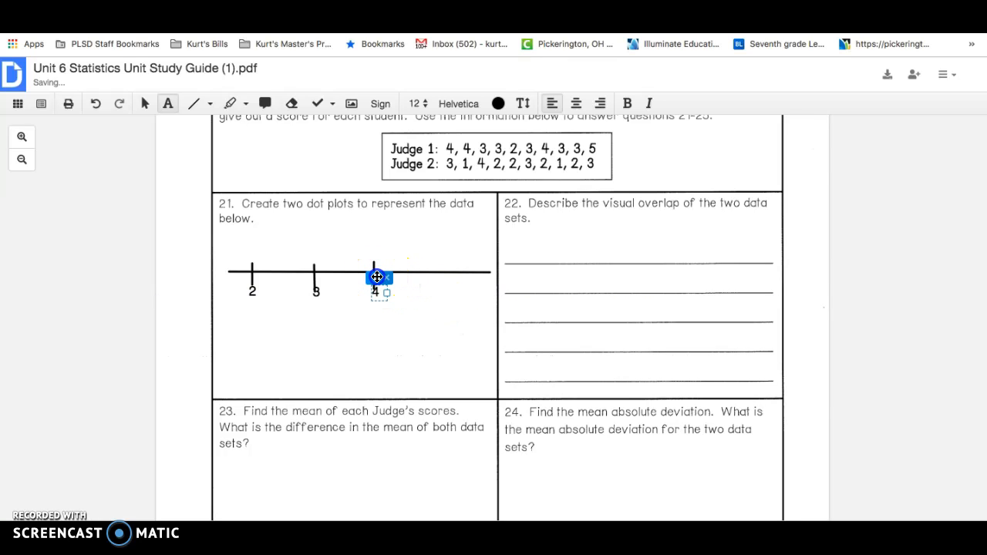
Step: Move the label 3 slightly lower so that it clears the end of the middle tick mark
drag(314, 297, 315, 284)
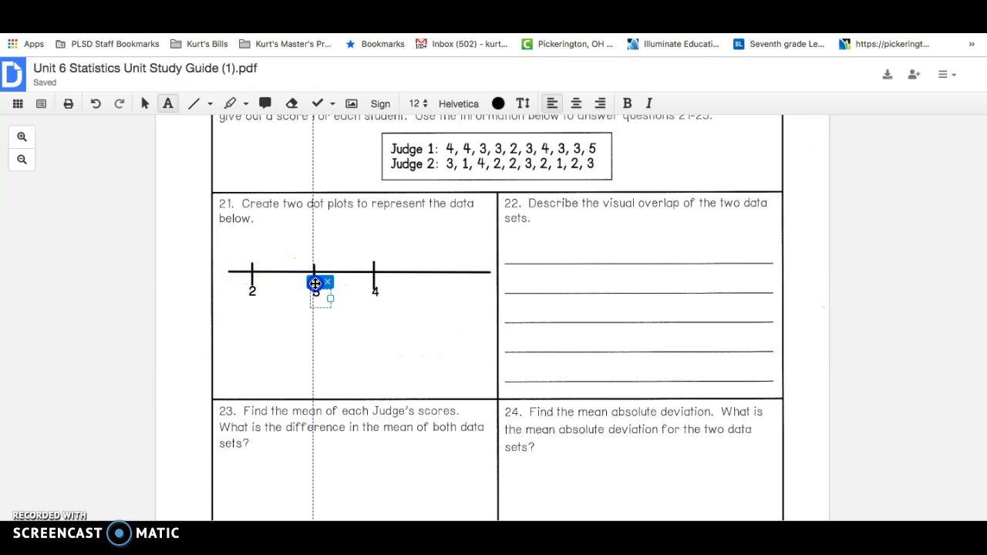
click(317, 291)
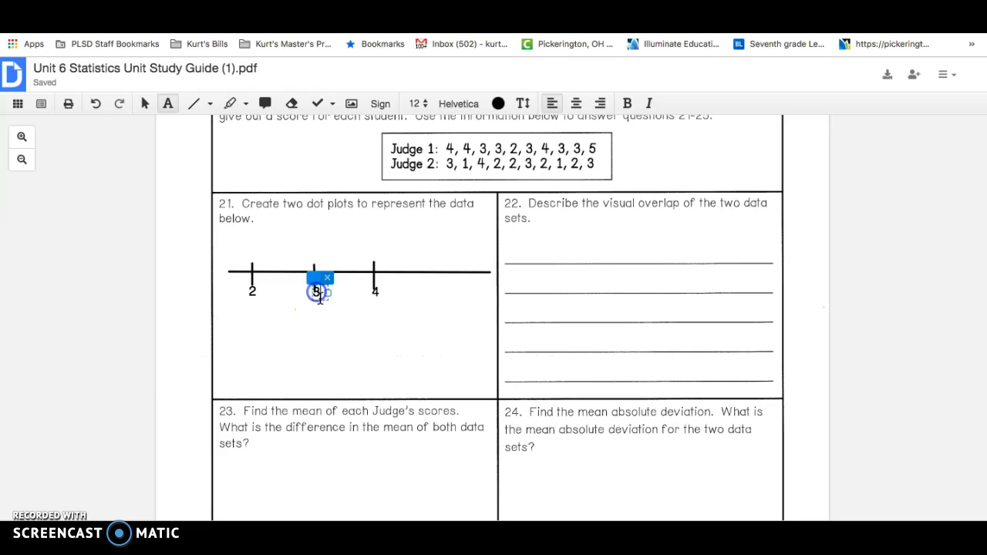
drag(312, 288, 348, 318)
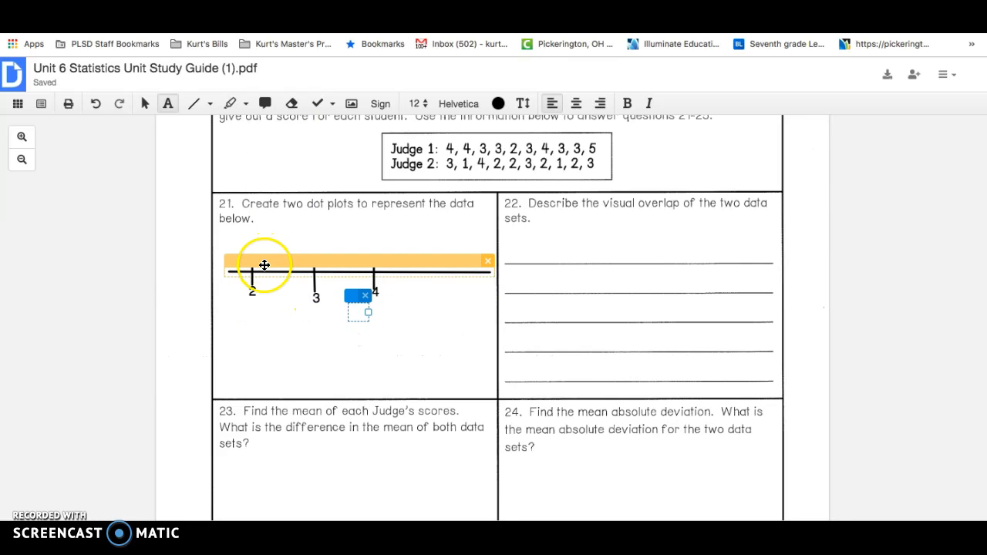